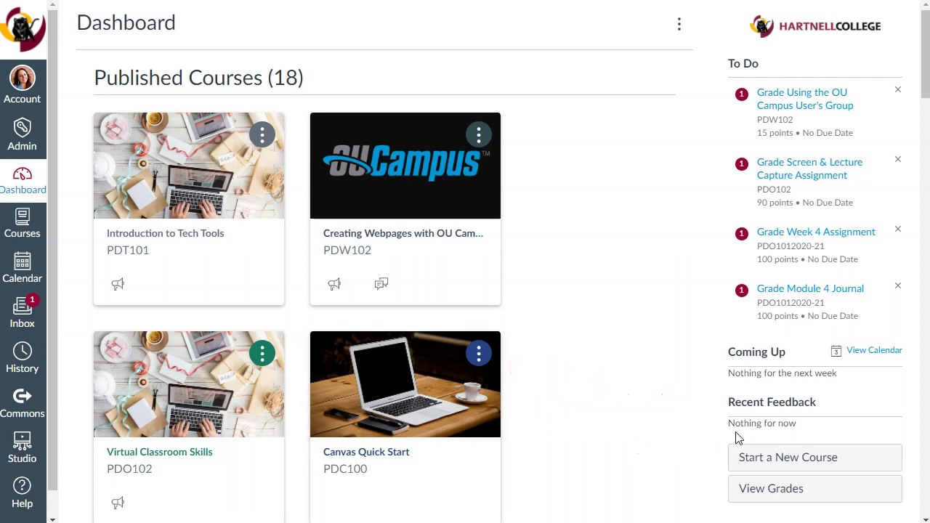
Step: Create a new course named 'English 1A Section 1234 (Incomplete)'
left_click(769, 462)
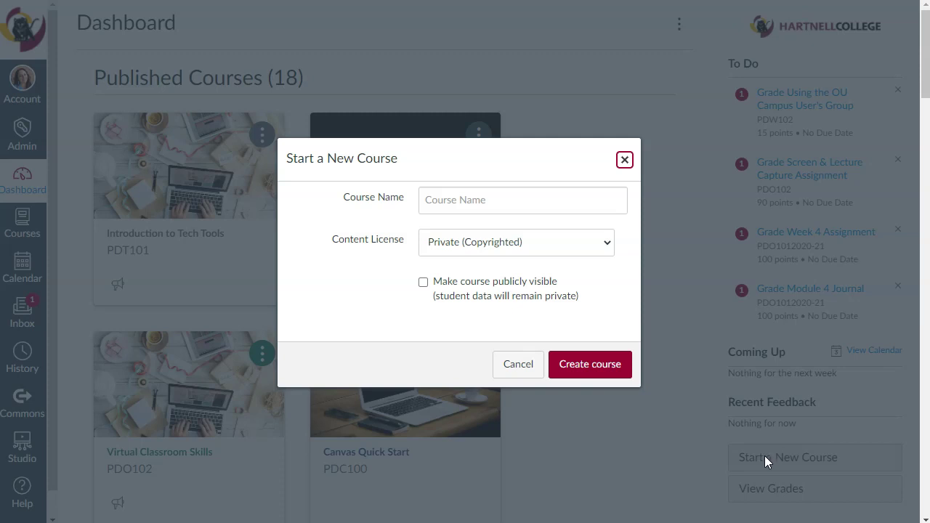
left_click(608, 208)
type("English 1A Section 1234 (Incomplete)")
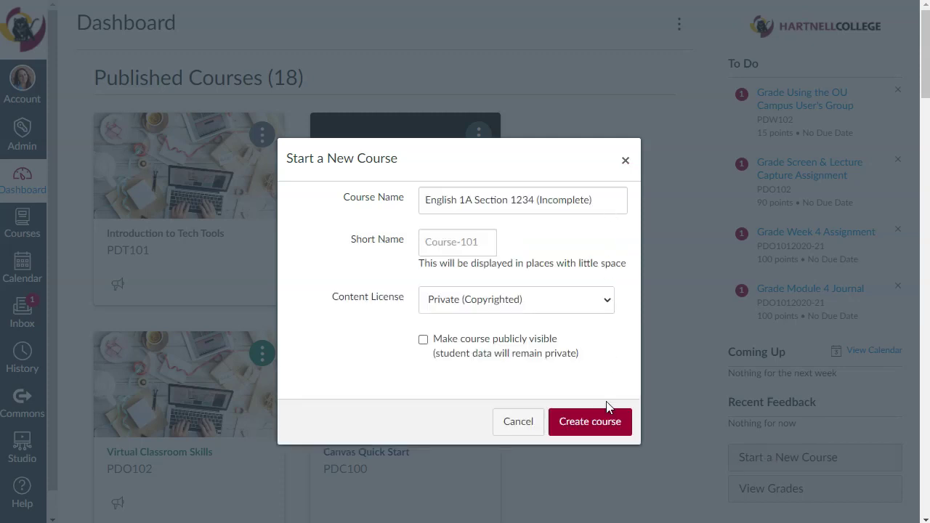
left_click(600, 432)
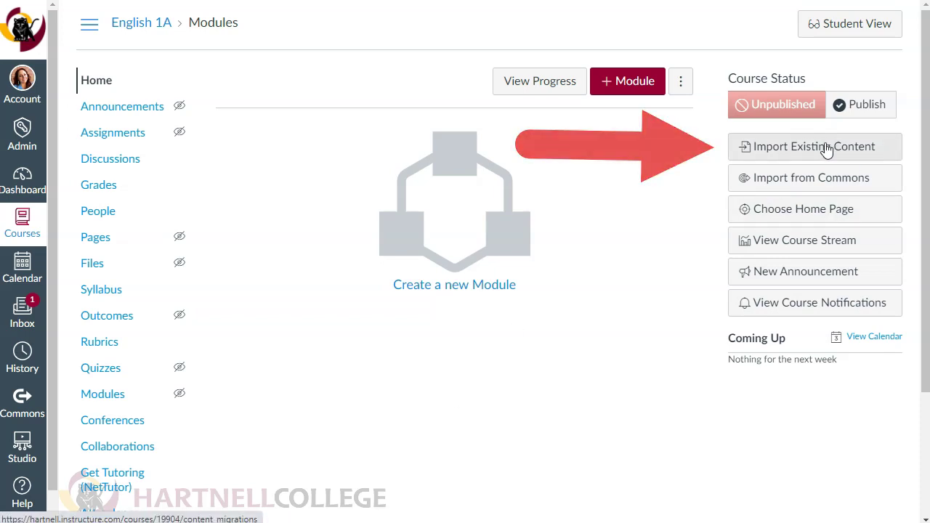
Step: Start a Canvas course copy from Introduction to Teaching Online with specific content selected and dates removed
left_click(826, 148)
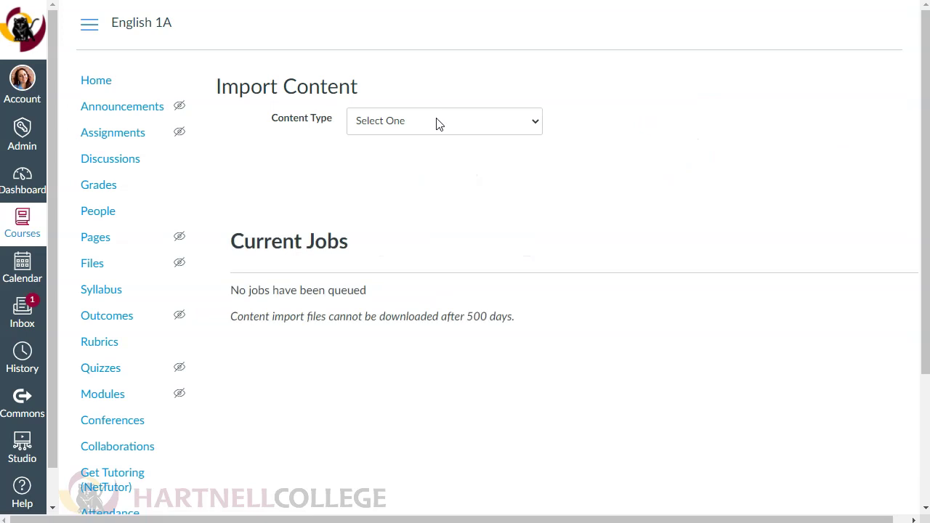
left_click(437, 120)
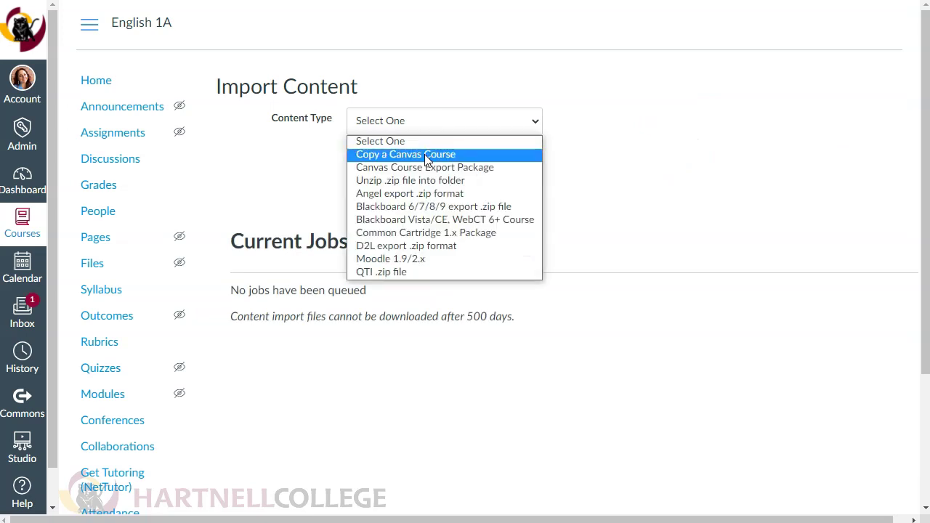
left_click(425, 154)
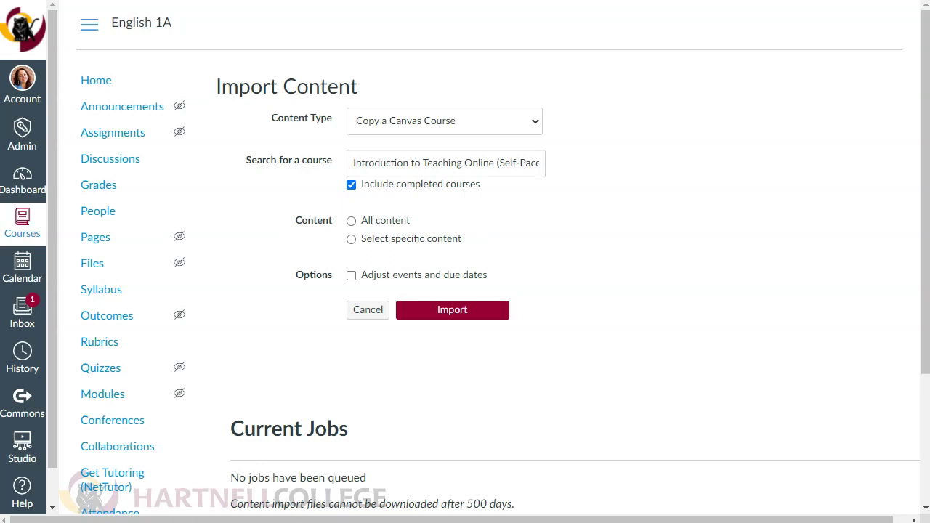
left_click(351, 240)
left_click(351, 276)
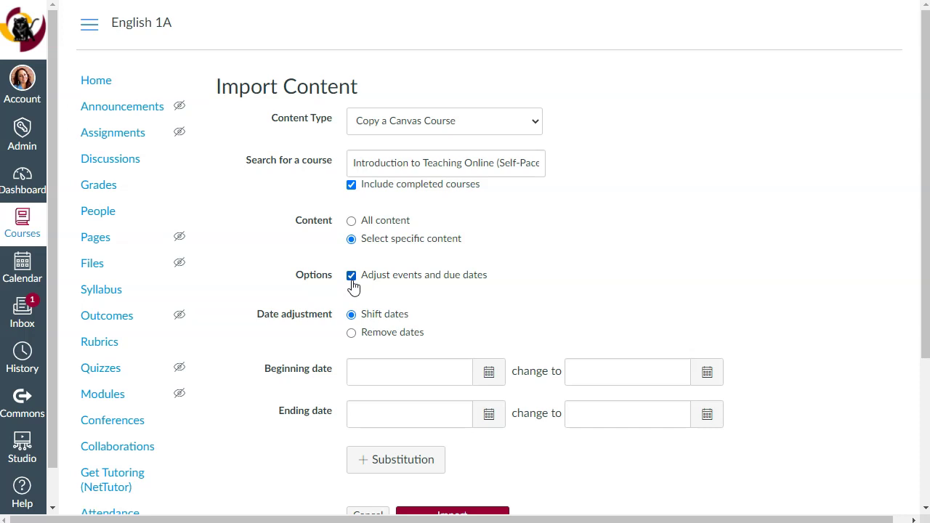
left_click(353, 335)
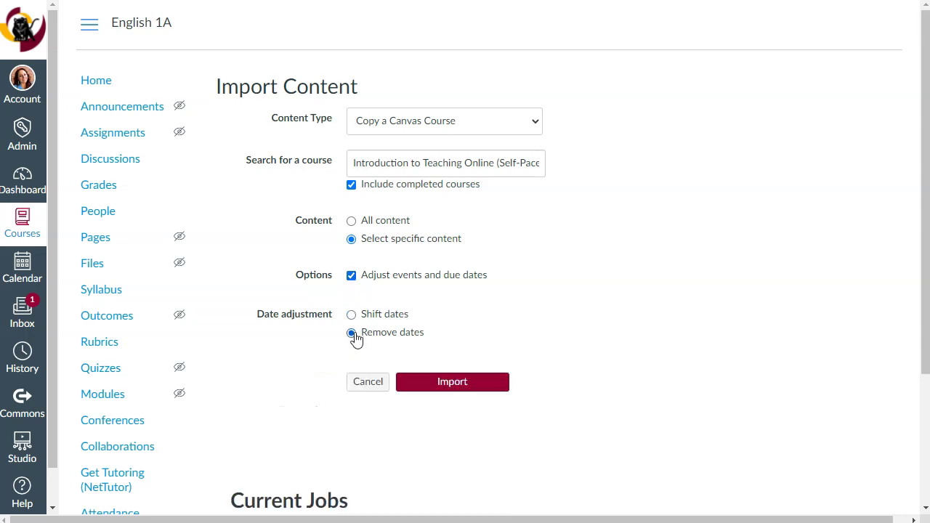
left_click(472, 392)
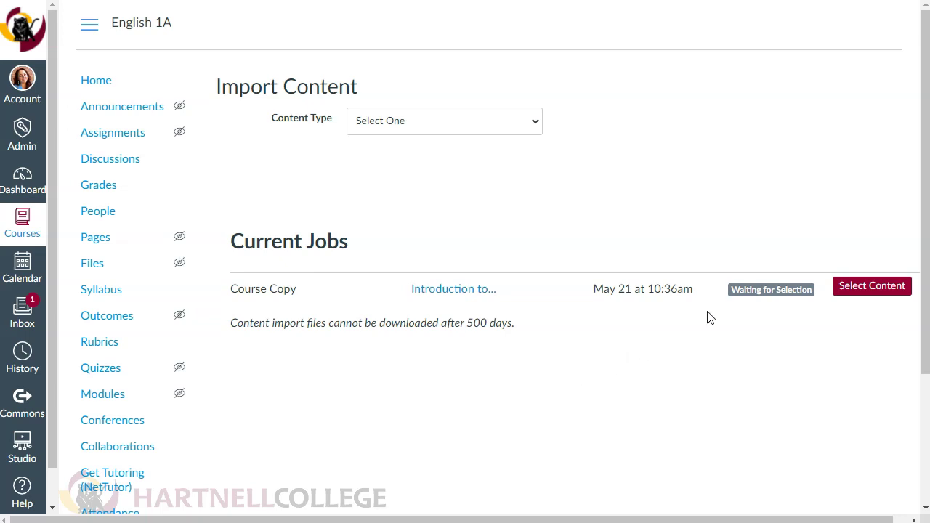
Step: Limit the copy to Course Settings and Module 4: Teaching Online: Presence & Community
left_click(874, 287)
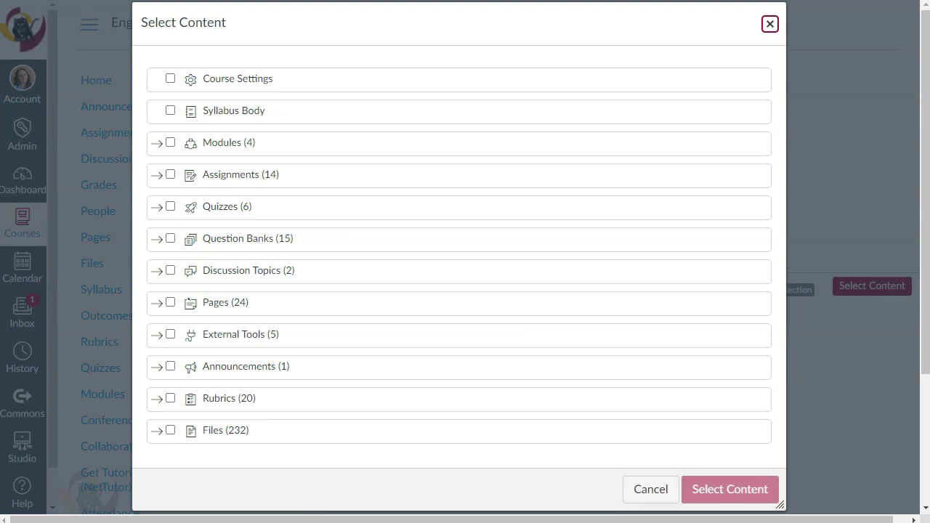
key("Tab")
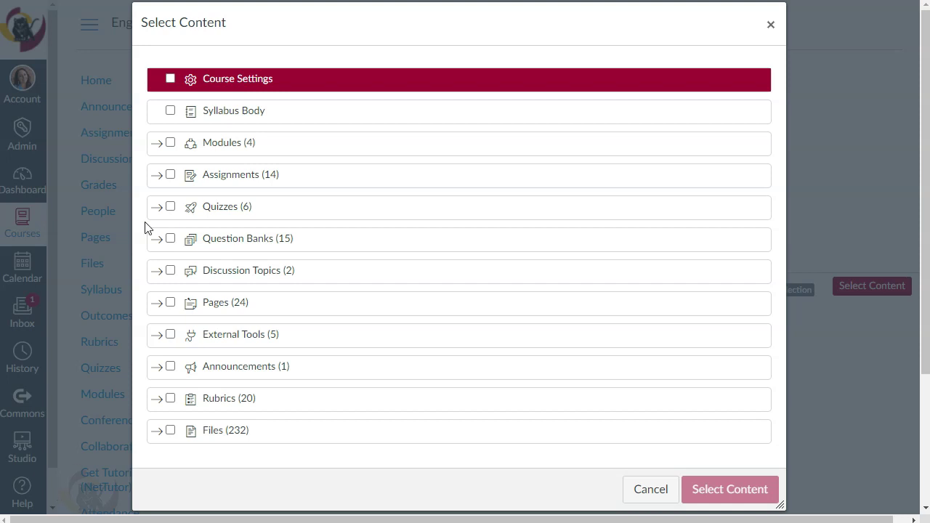
left_click(170, 79)
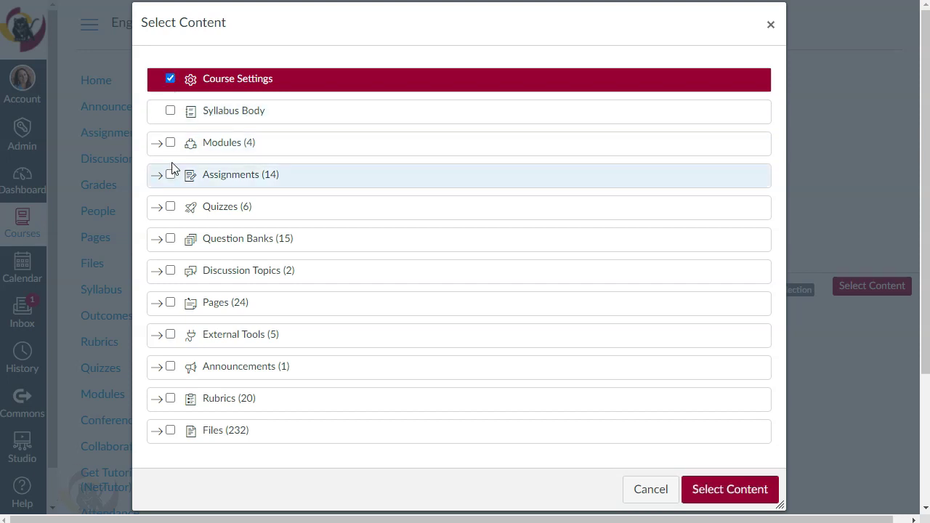
left_click(156, 144)
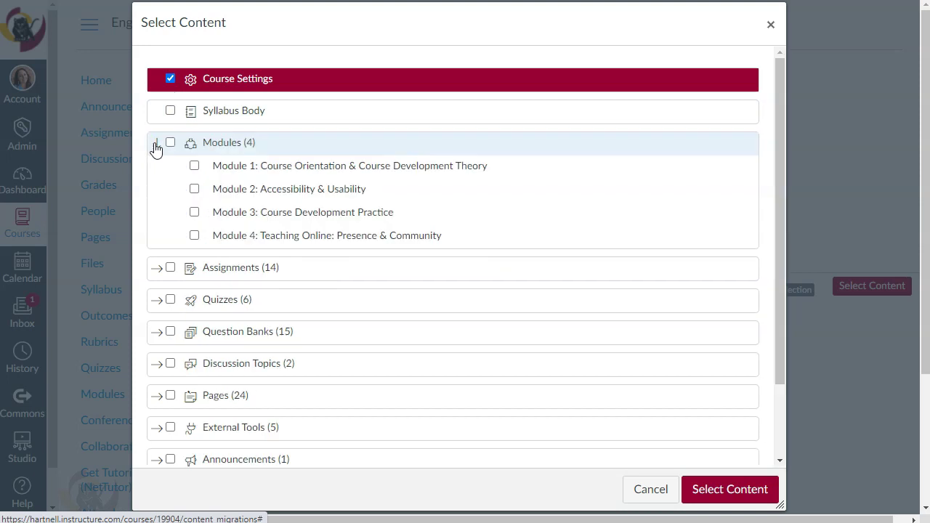
left_click(194, 236)
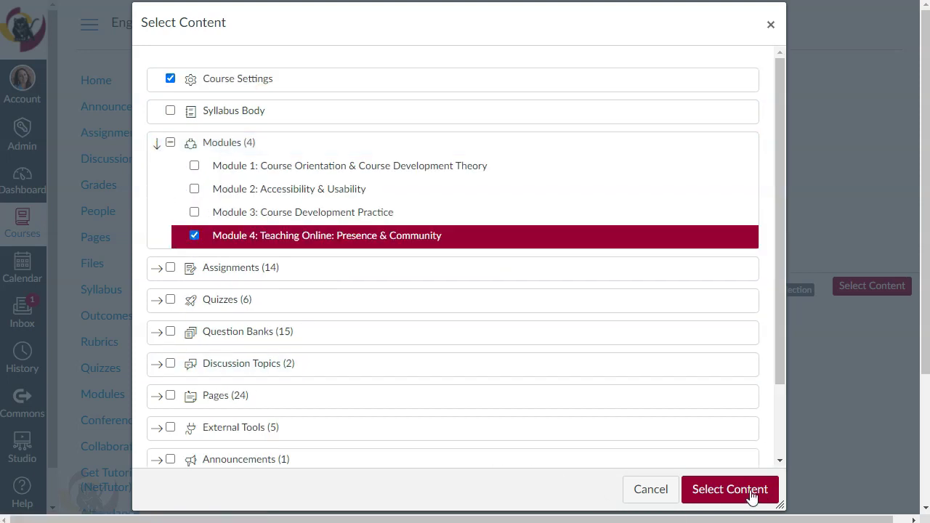
left_click(729, 490)
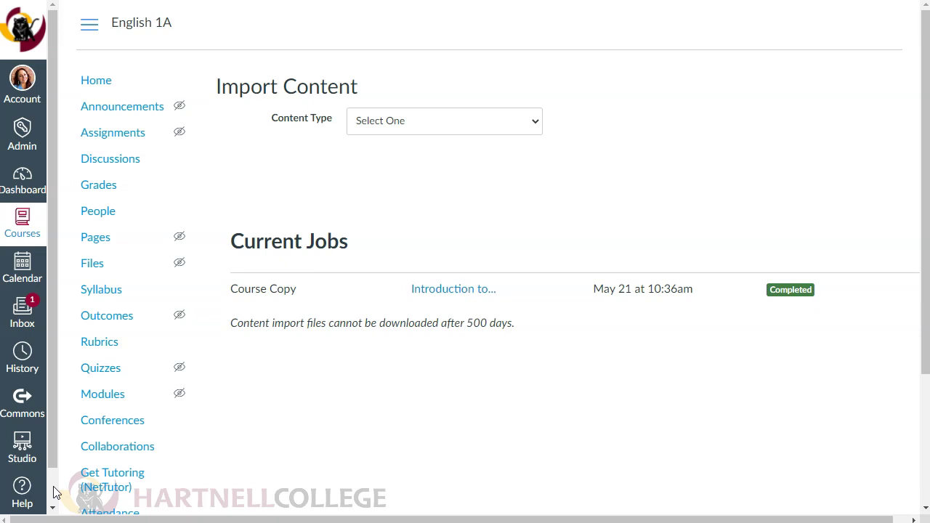
Step: Review the imported module on the course Home page, then view the Assignments list
left_click(106, 89)
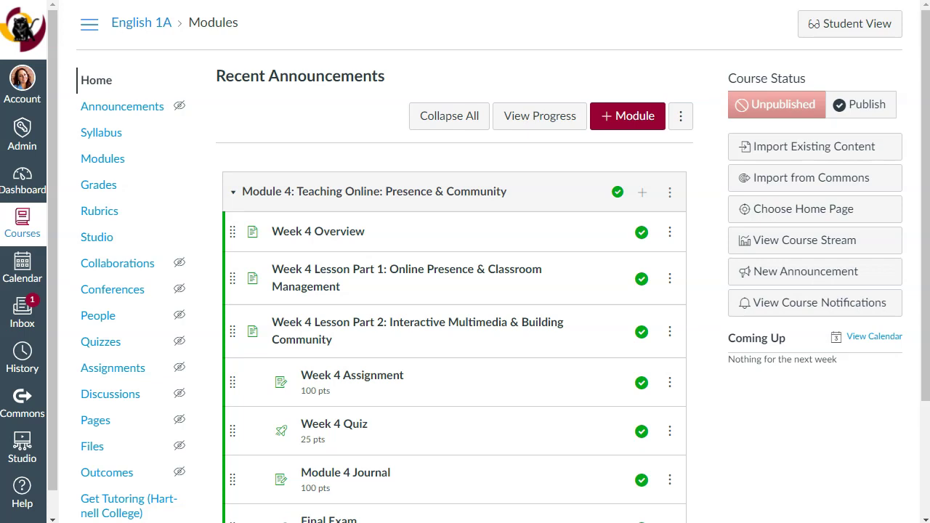
left_click(109, 378)
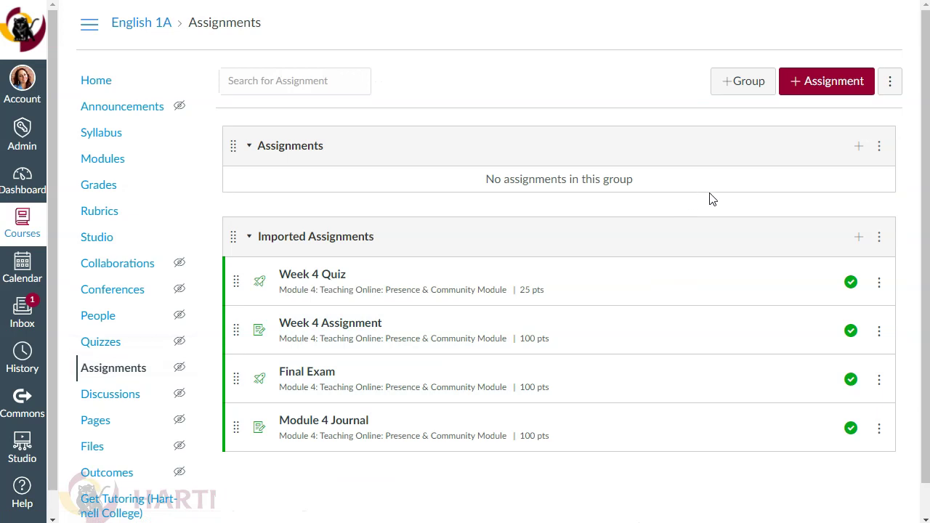
Step: Batch-set due and available-until dates for the four assignments to Jun 30, 2021
left_click(891, 82)
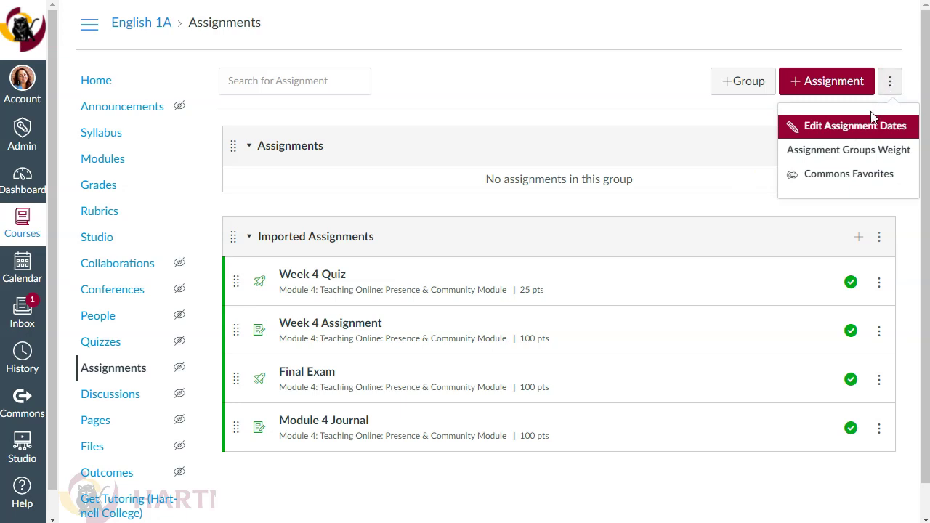
left_click(863, 131)
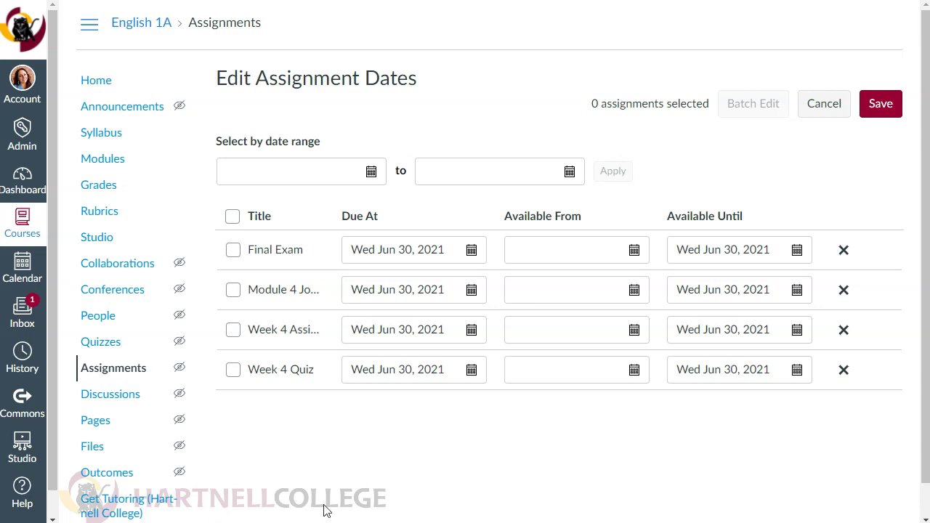
left_click(881, 104)
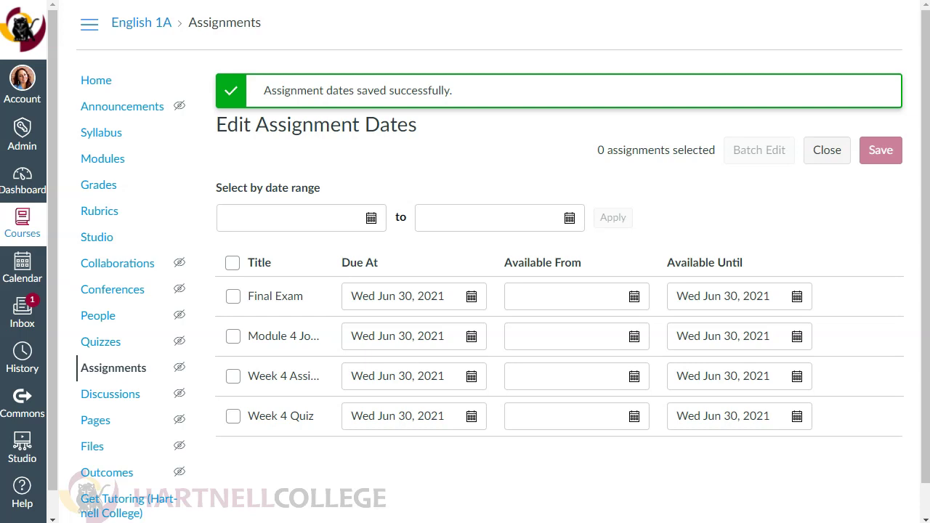
Step: Enable student self-enrollment via secret URL in course Settings and update the course details
scroll(151, 392, "down", 1)
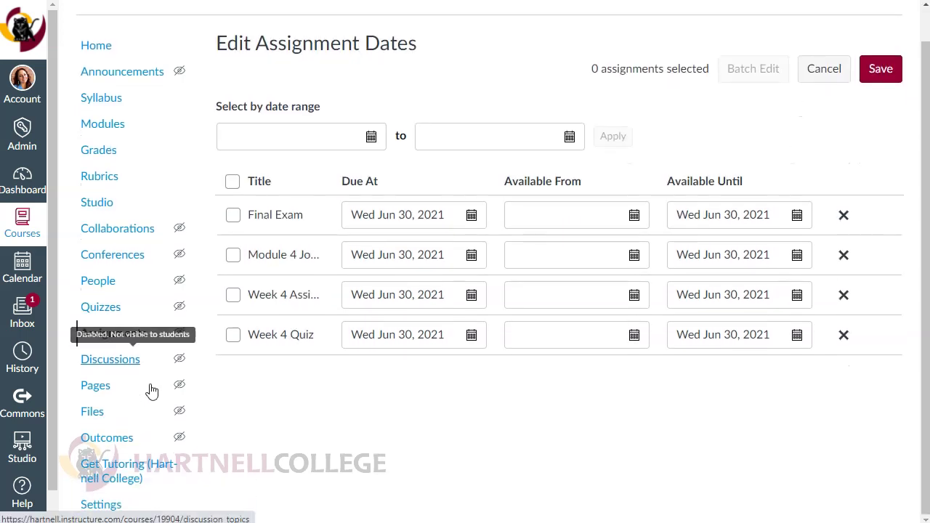
left_click(107, 505)
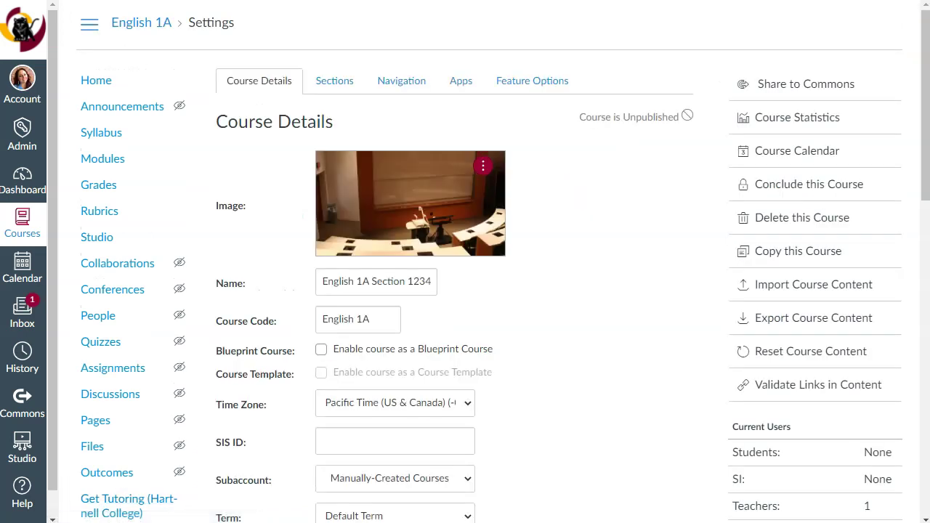
scroll(561, 279, "down", 3)
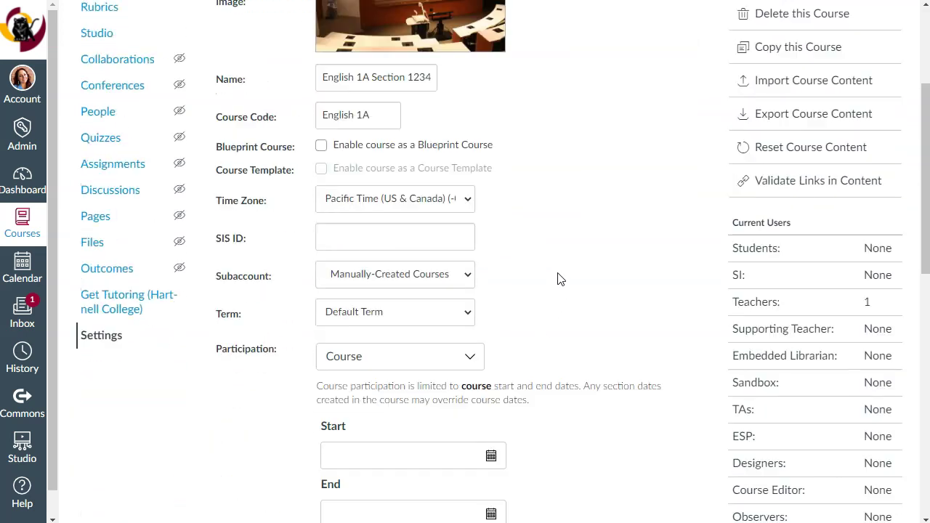
scroll(560, 279, "down", 9)
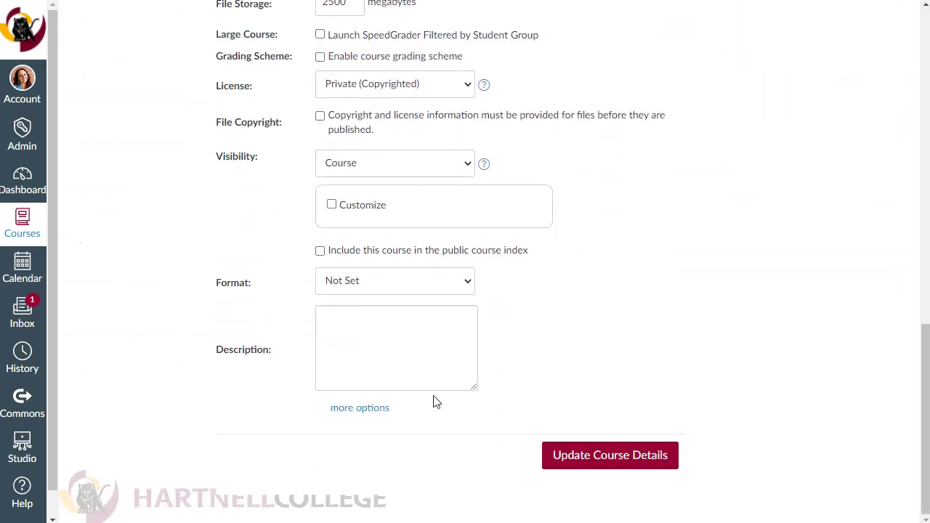
left_click(362, 412)
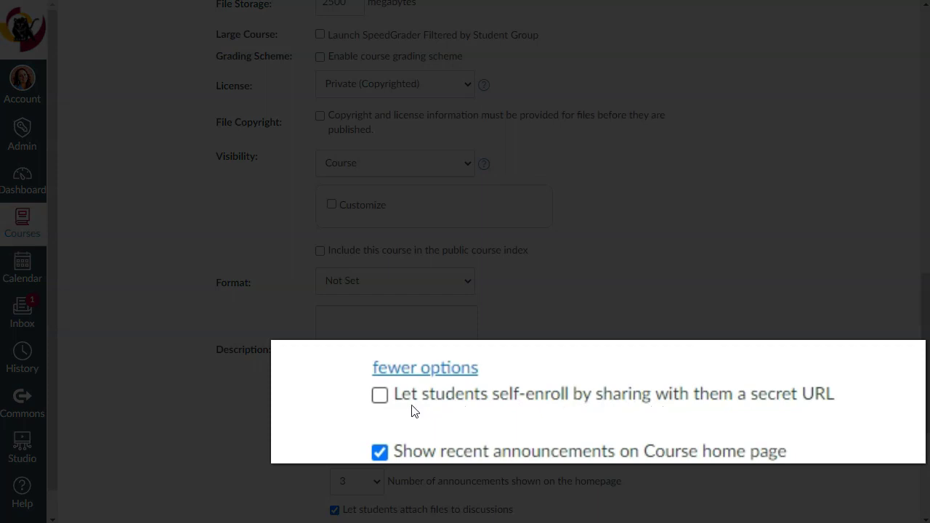
left_click(380, 396)
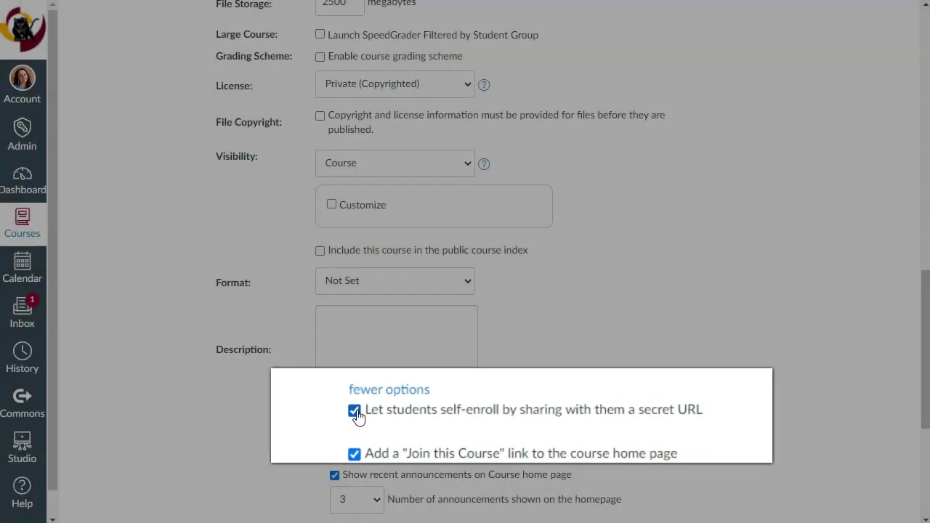
scroll(739, 328, "down", 4)
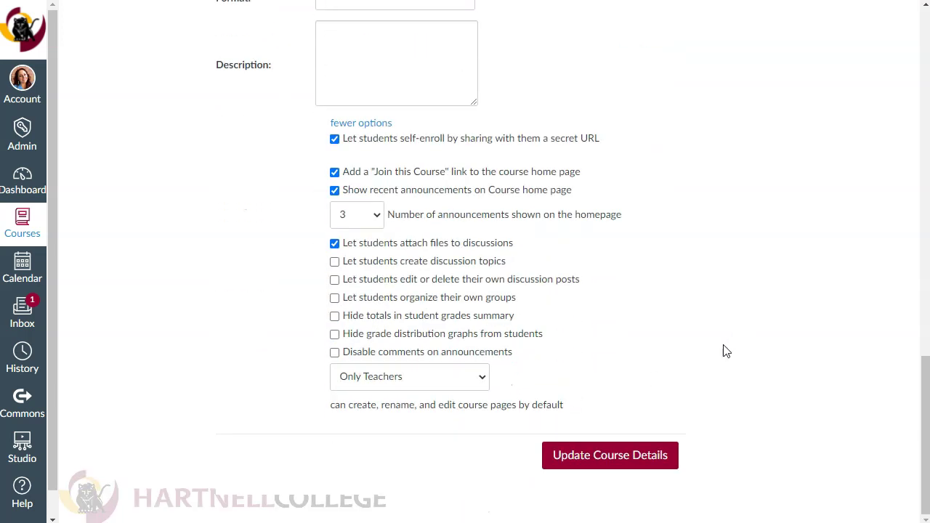
left_click(606, 456)
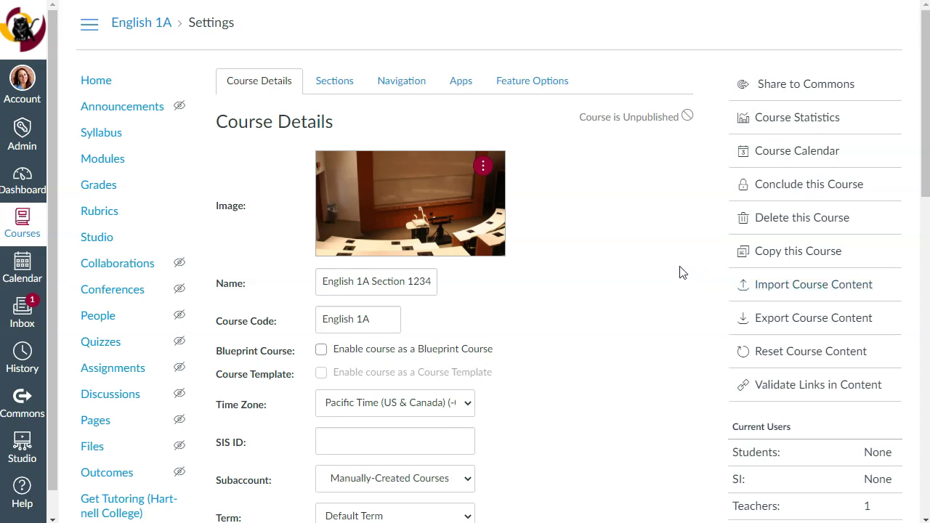
Step: Select the secret self-enrollment URL in Settings and copy it to the clipboard
scroll(669, 243, "down", 12)
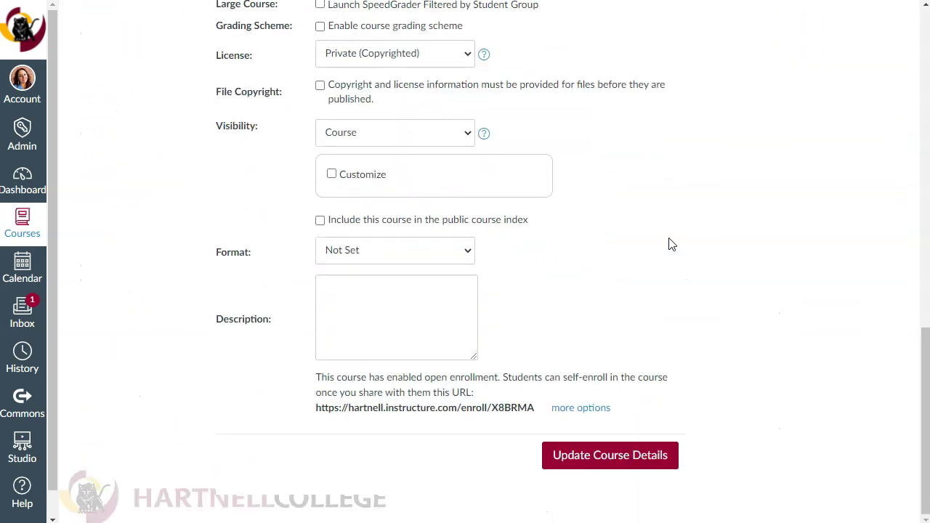
left_click_drag(316, 409, 536, 412)
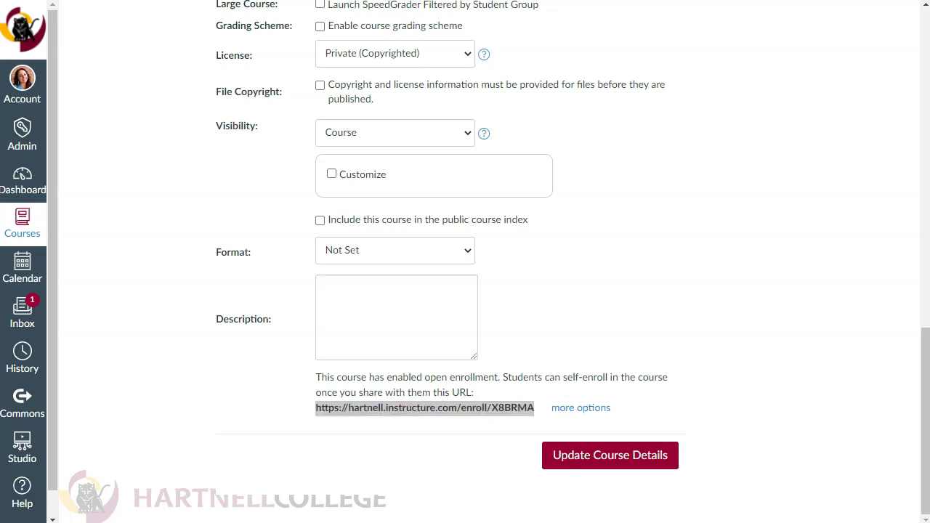
right_click(348, 410)
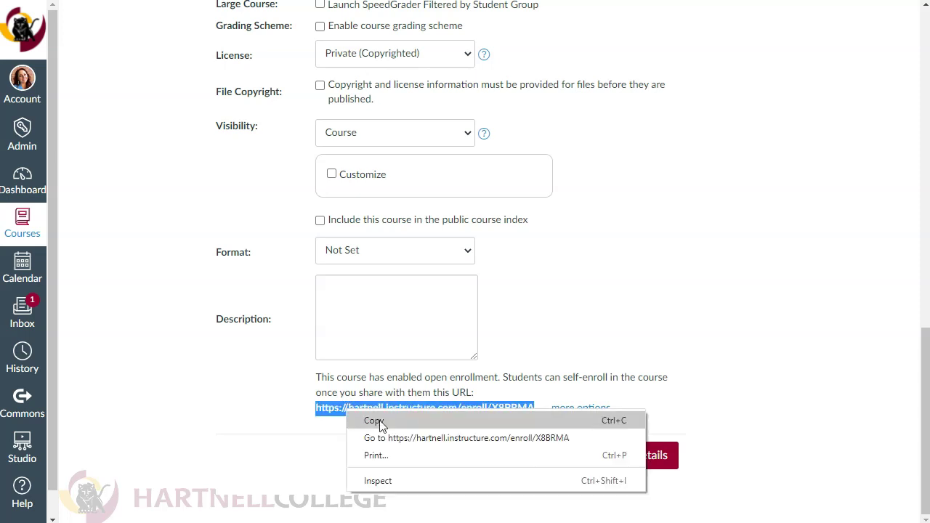
left_click(379, 426)
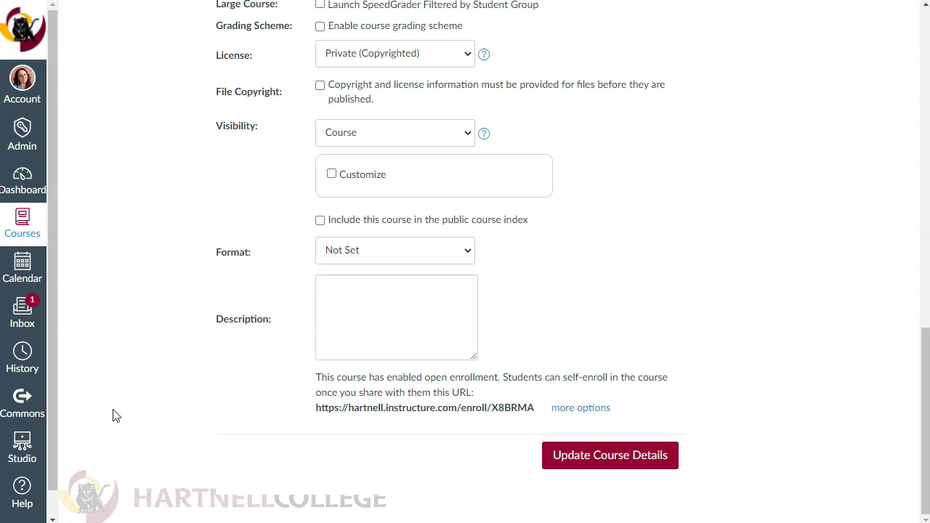
Step: Return to the course home page to review Module 4, then publish the course
scroll(113, 416, "up", 15)
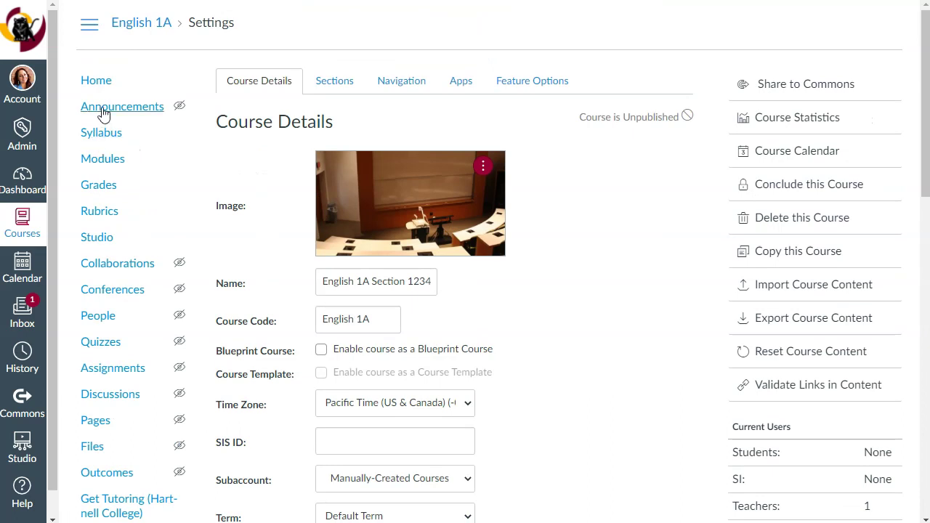
left_click(102, 86)
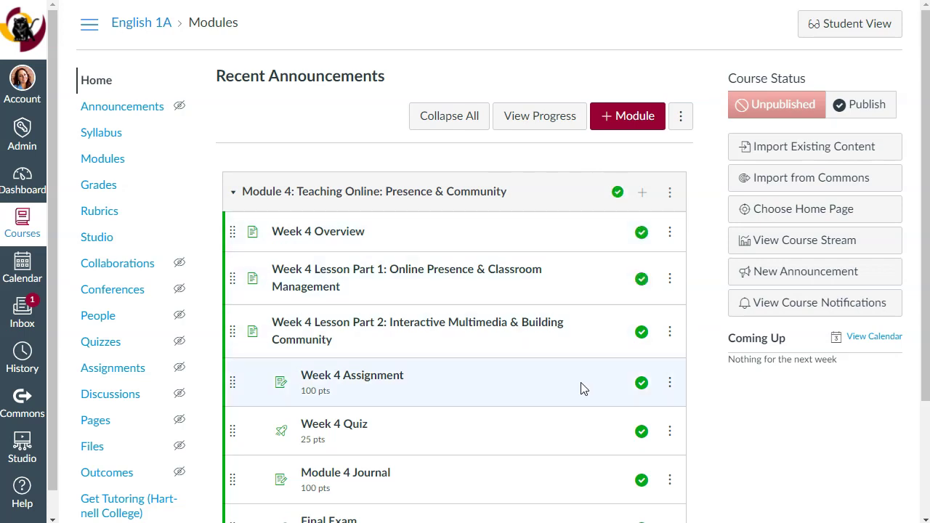
scroll(571, 392, "down", 2)
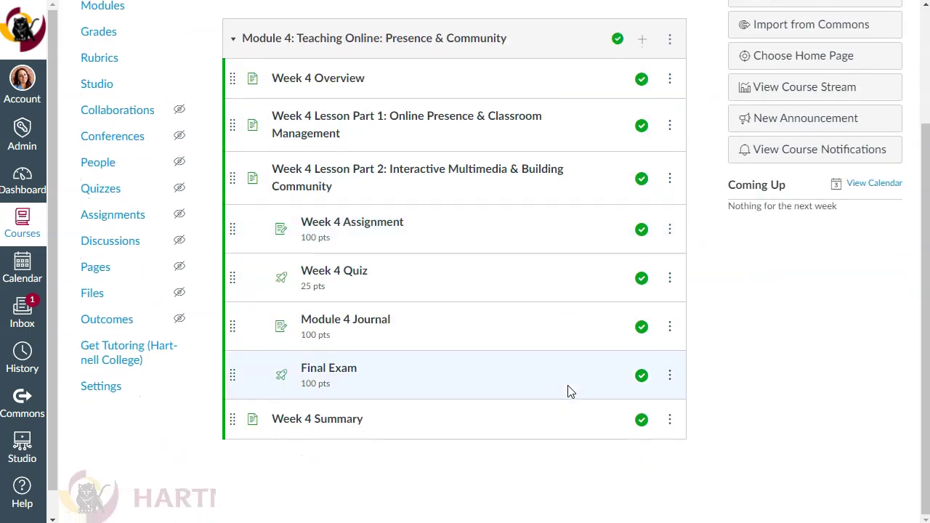
scroll(570, 392, "up", 2)
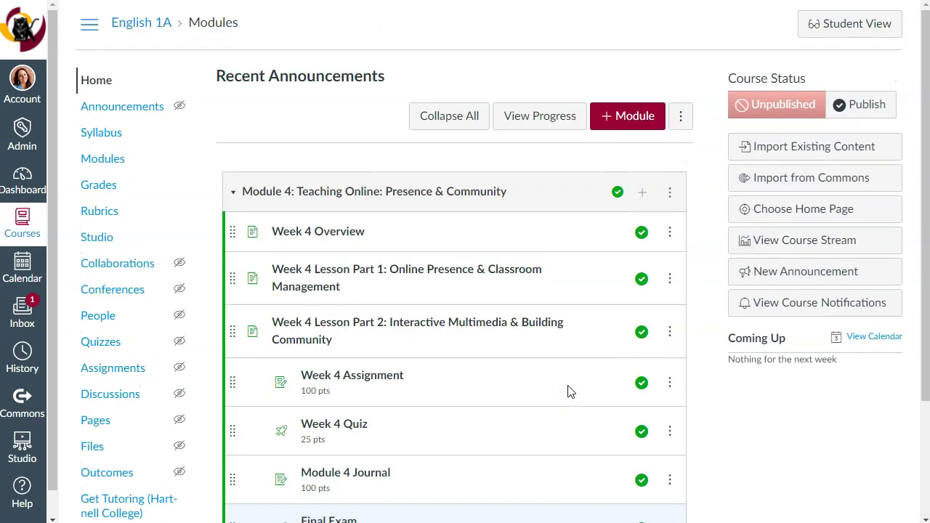
left_click(871, 107)
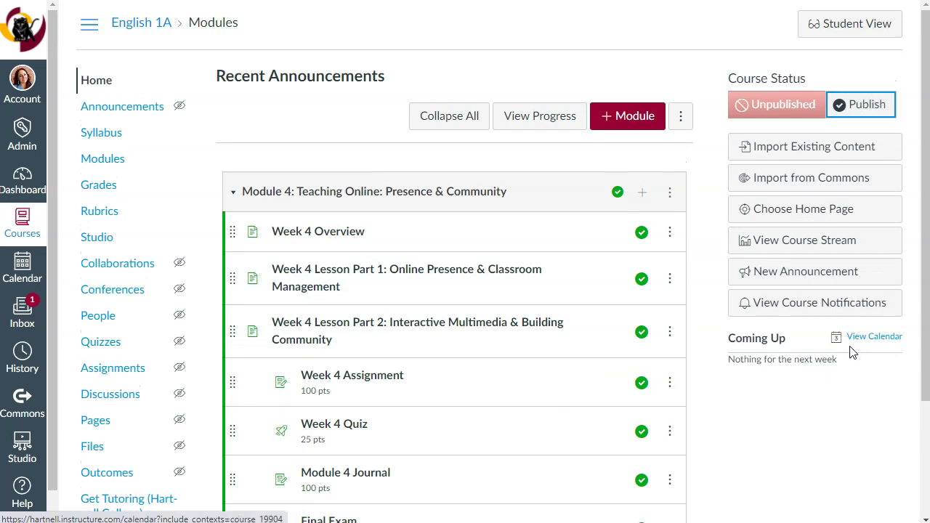